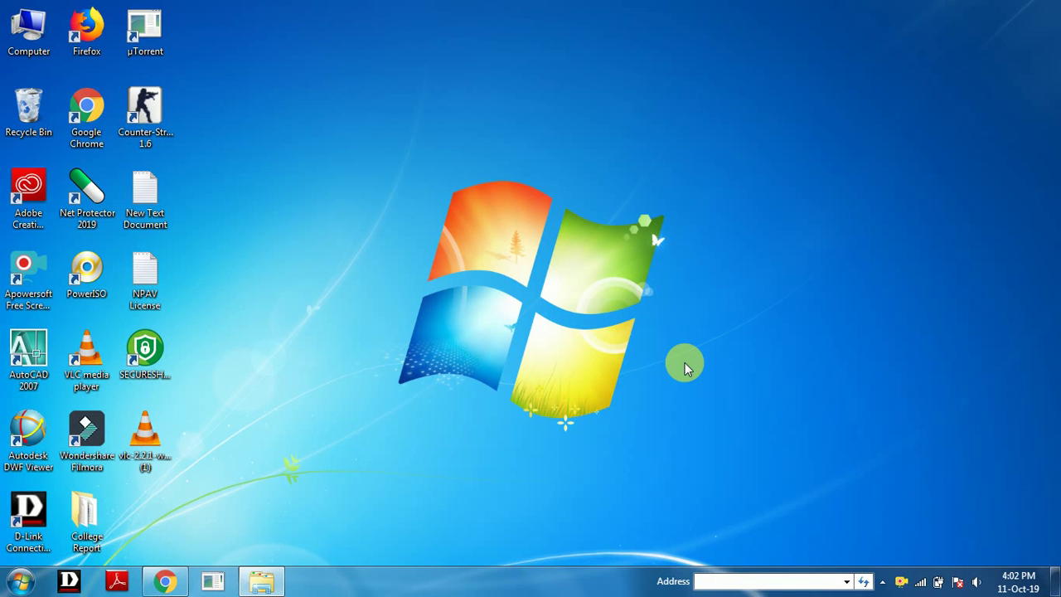
Step: Open Chrome and start creating a new Google account for personal use
click(165, 583)
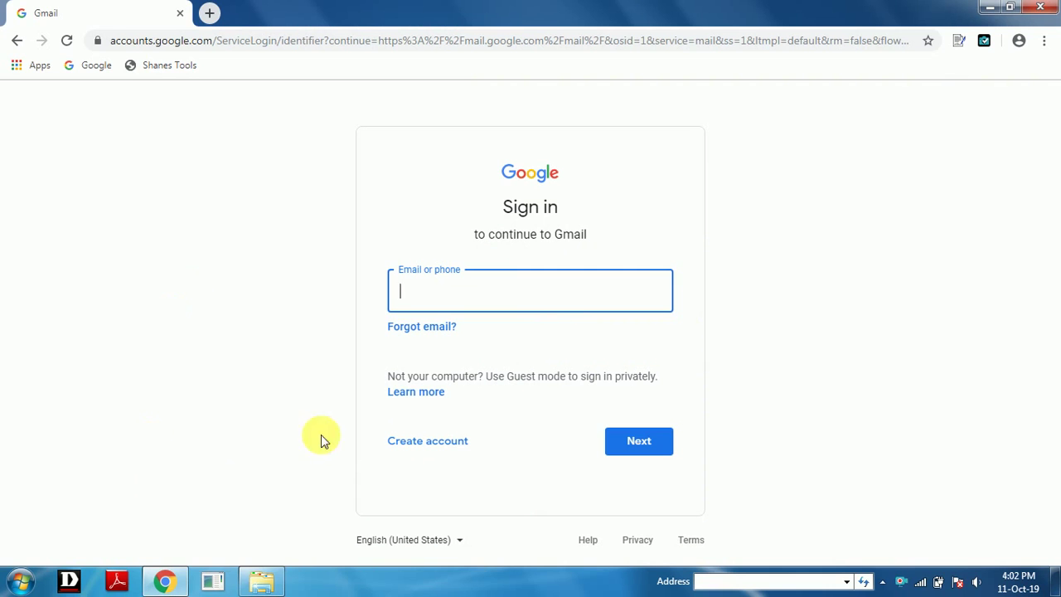
click(452, 444)
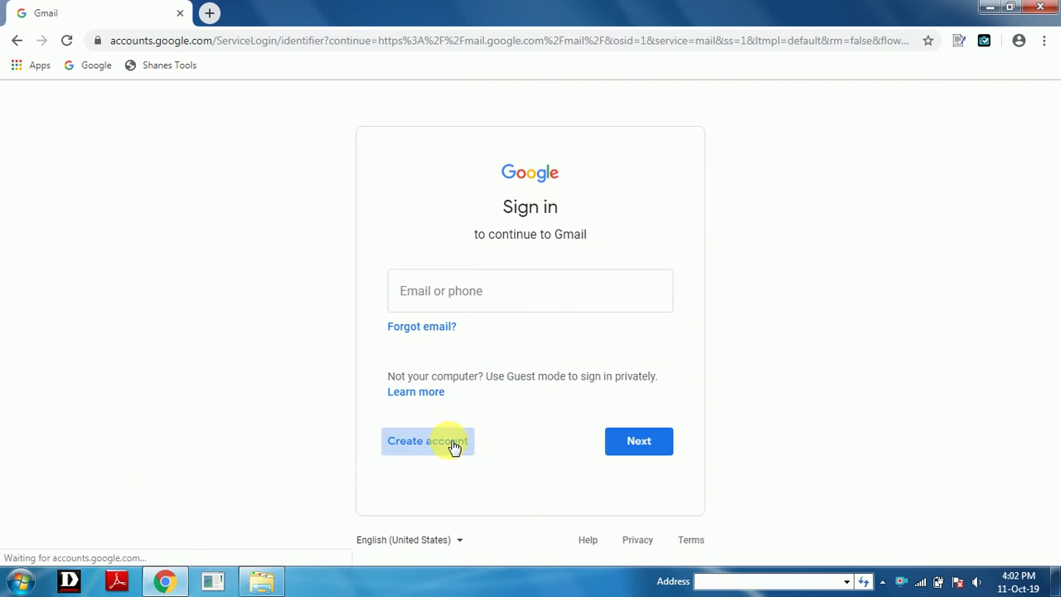
click(441, 485)
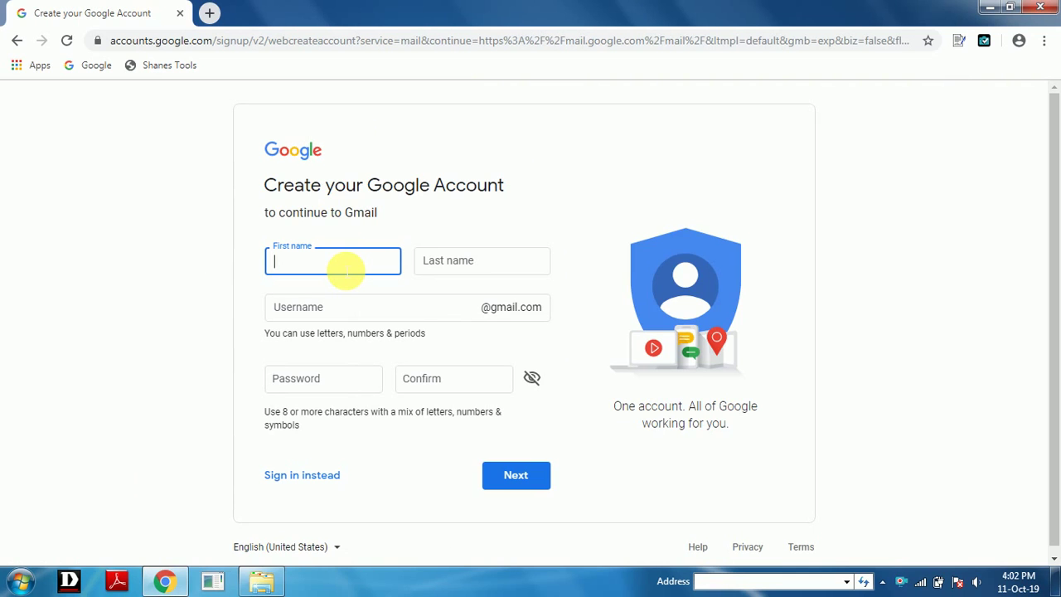
text(G)
text(min)
text(g)
key(Left)
key(Left)
key(Left)
key(Left)
text(a)
click(454, 264)
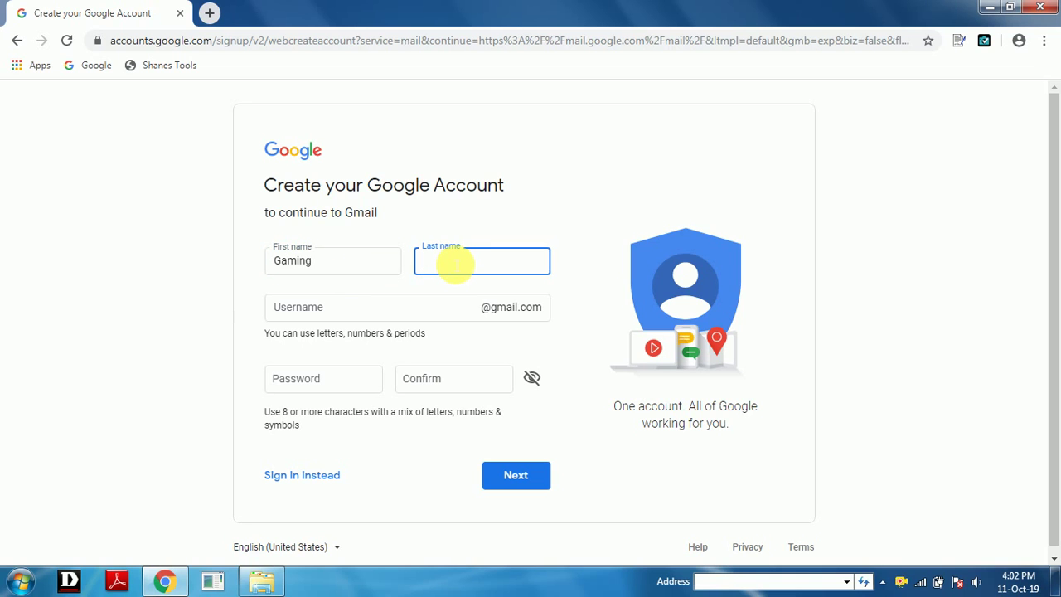
text(Man)
text(ia)
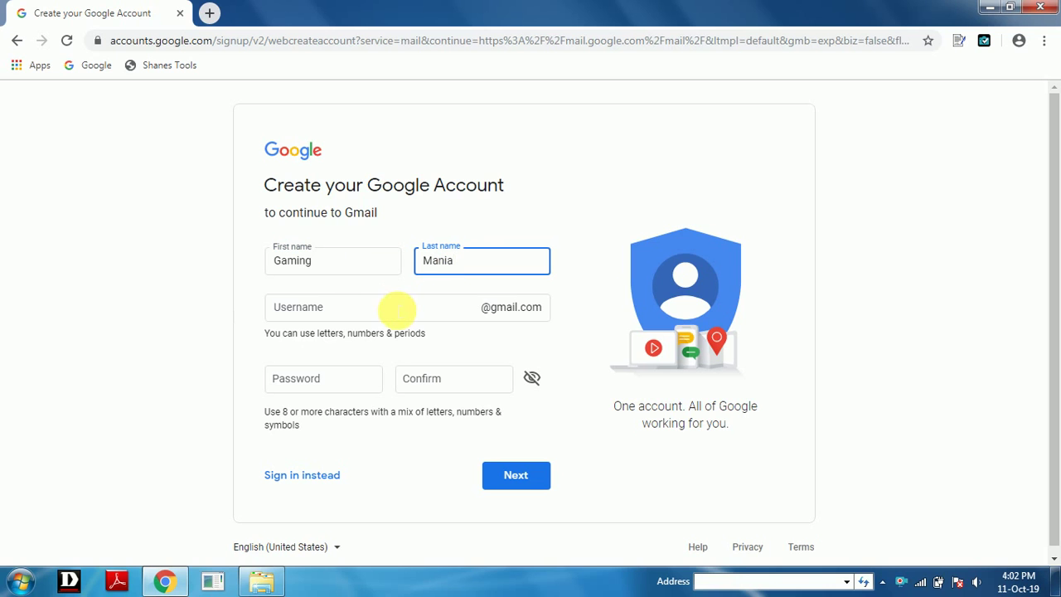
click(389, 344)
click(386, 312)
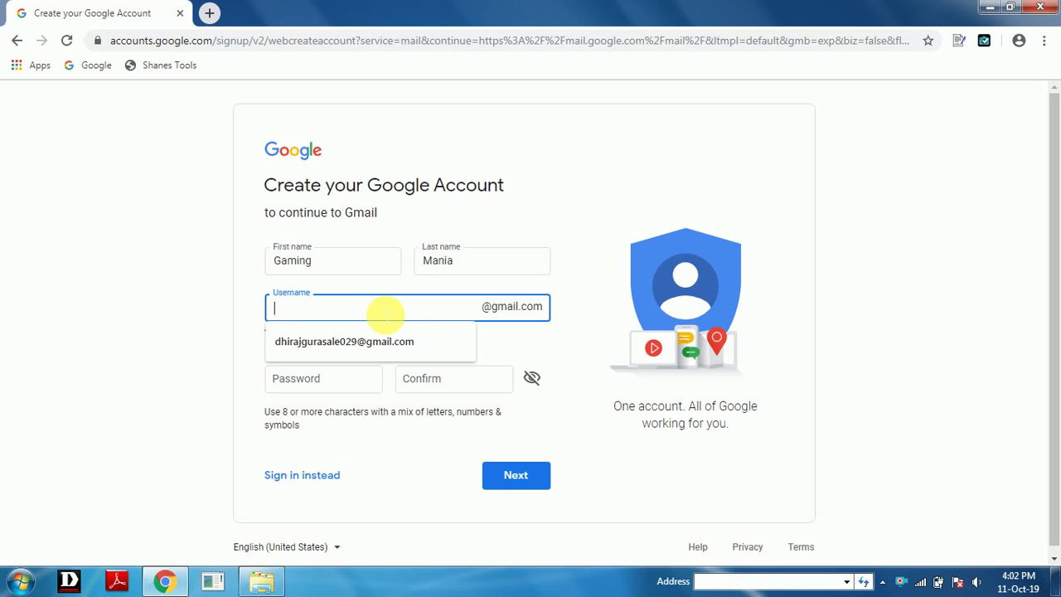
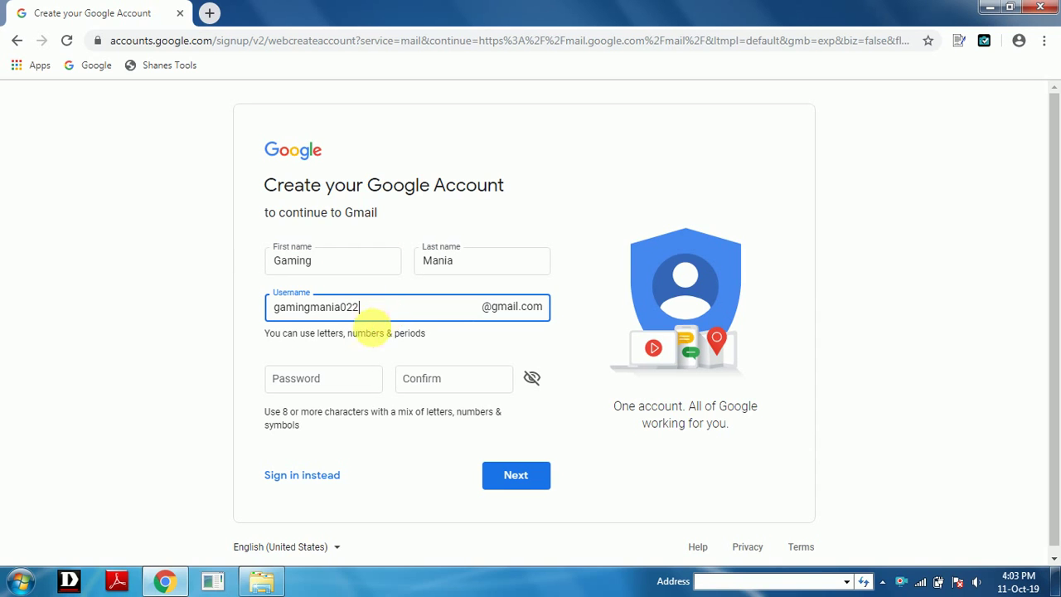
click(352, 381)
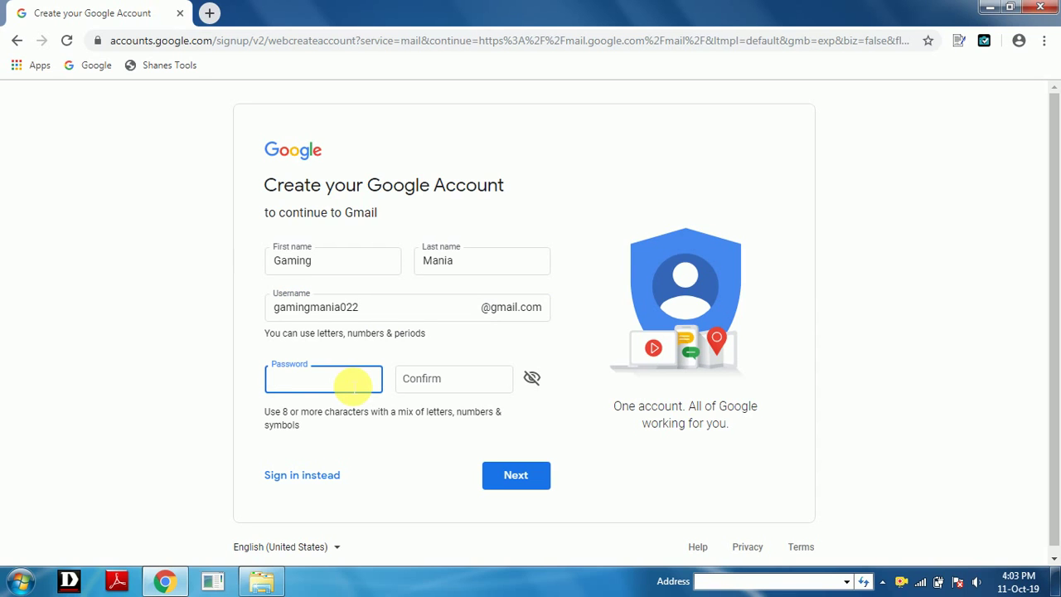
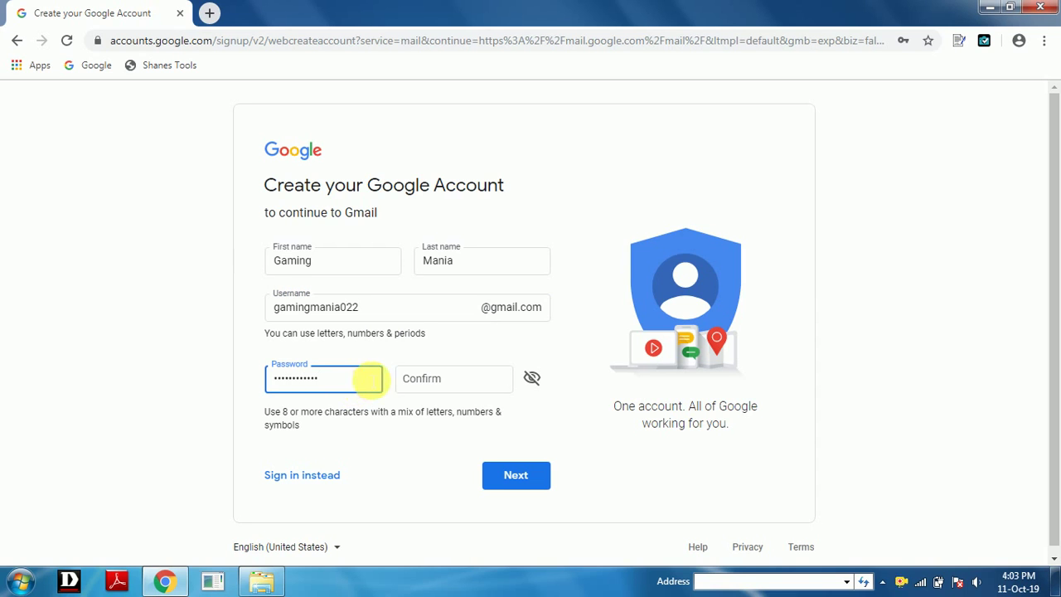
click(433, 380)
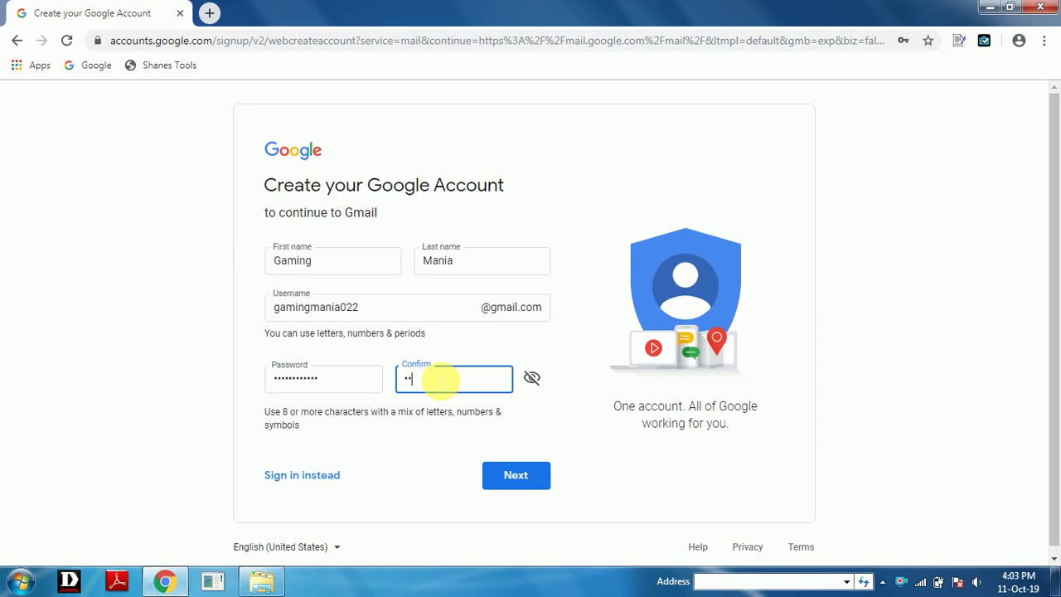
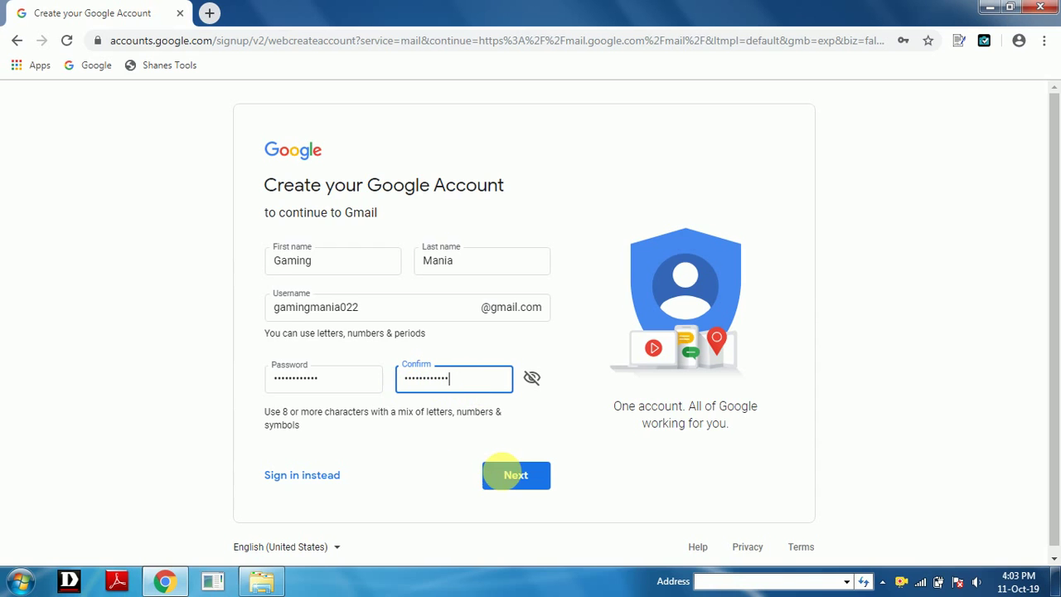
click(508, 477)
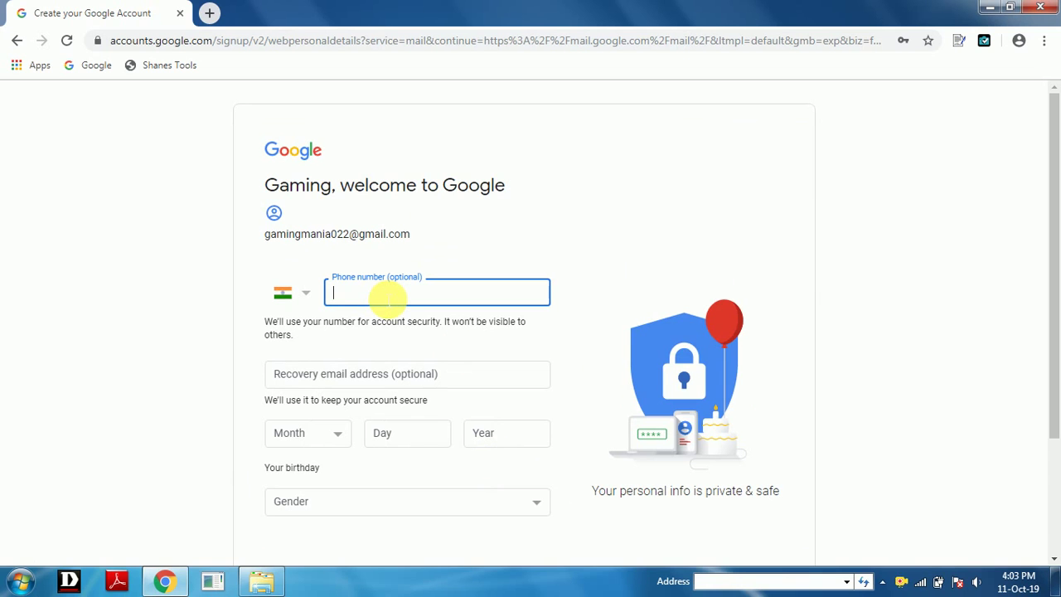
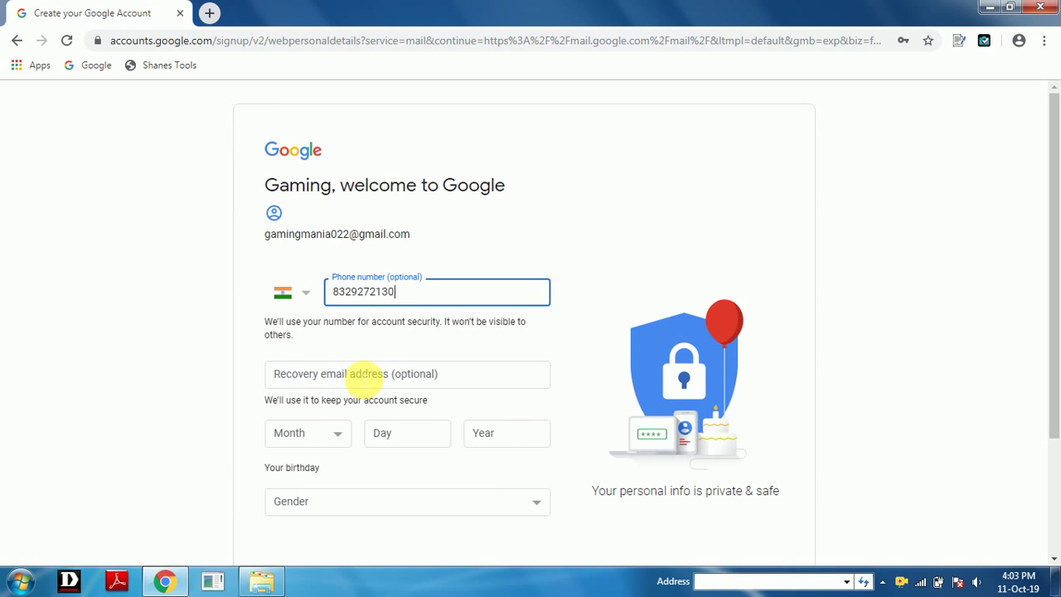
click(352, 378)
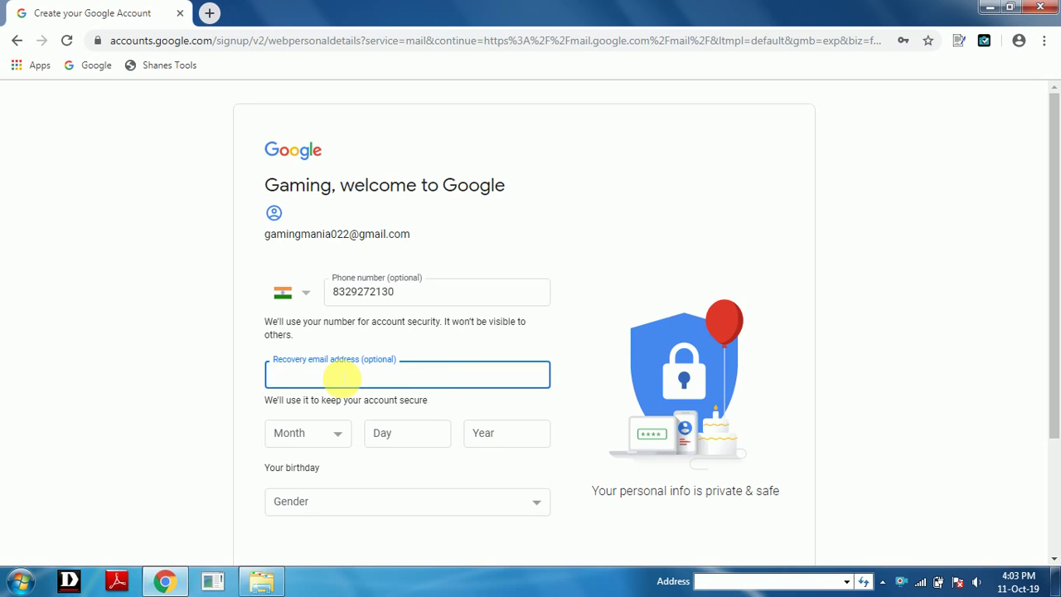
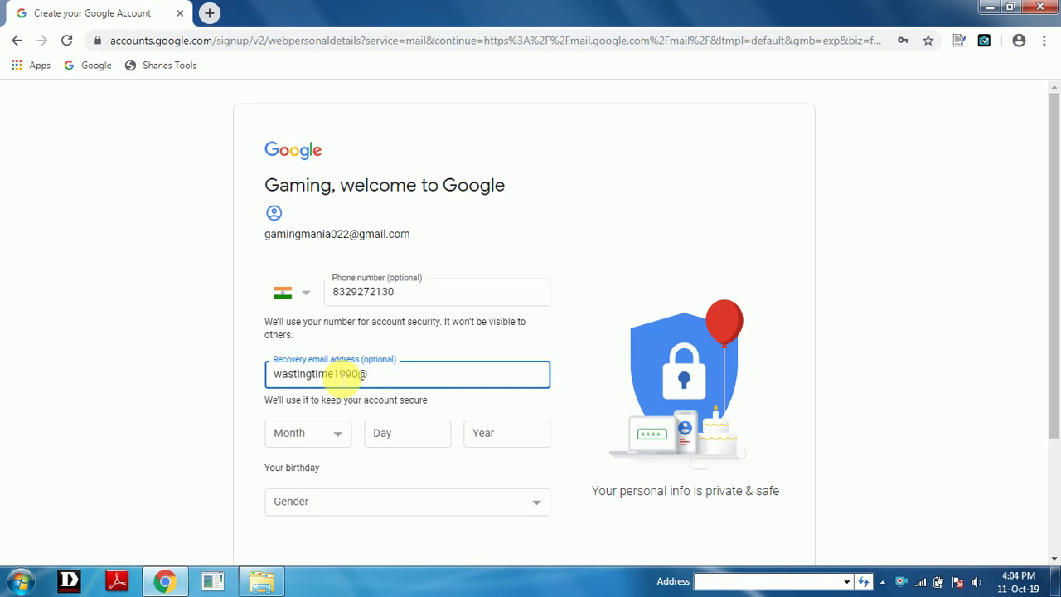
click(327, 438)
click(318, 354)
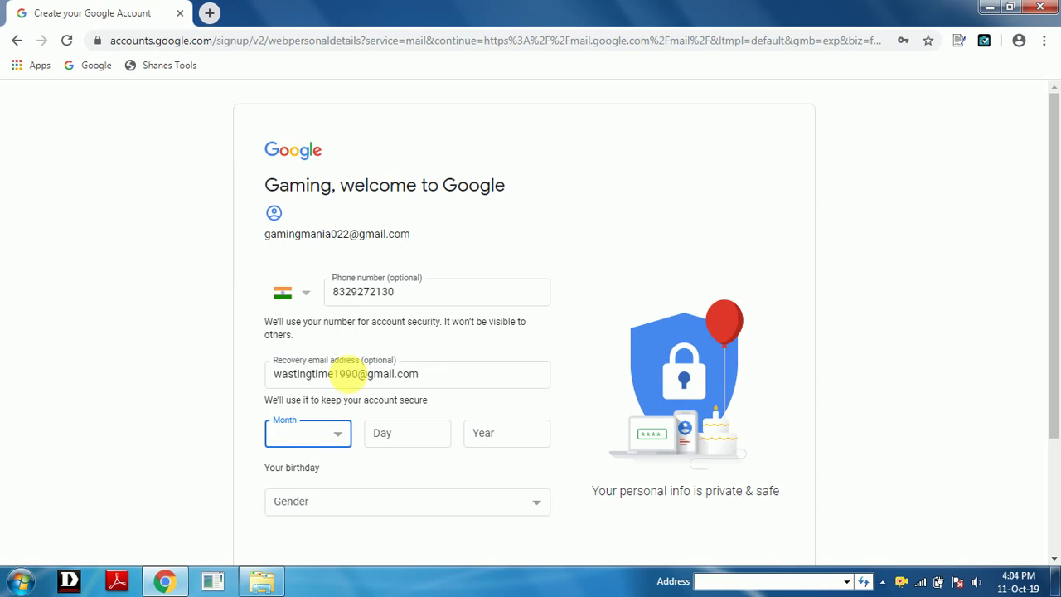
click(416, 435)
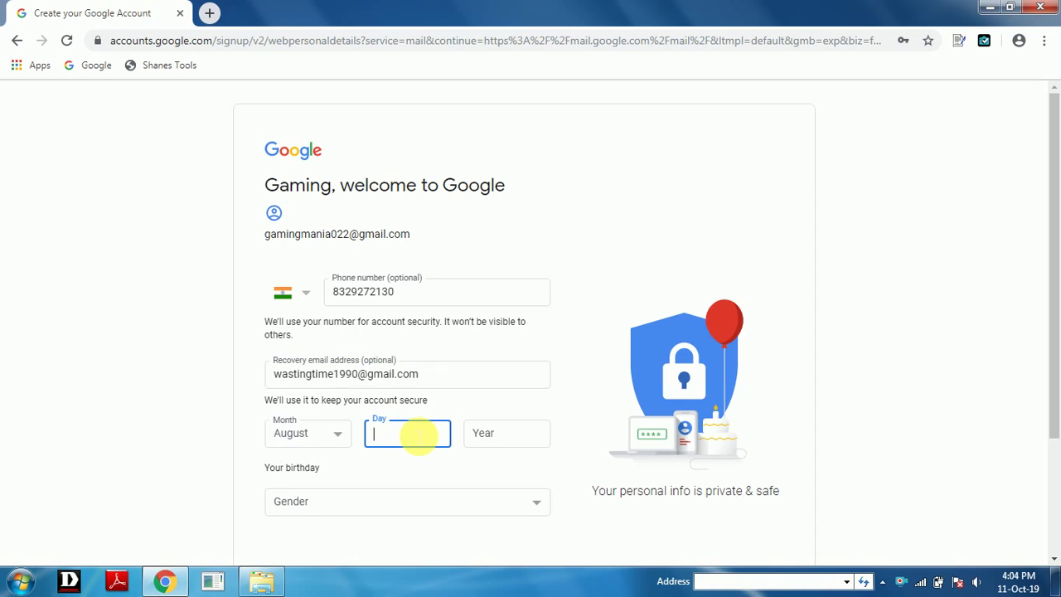
text(13)
click(545, 443)
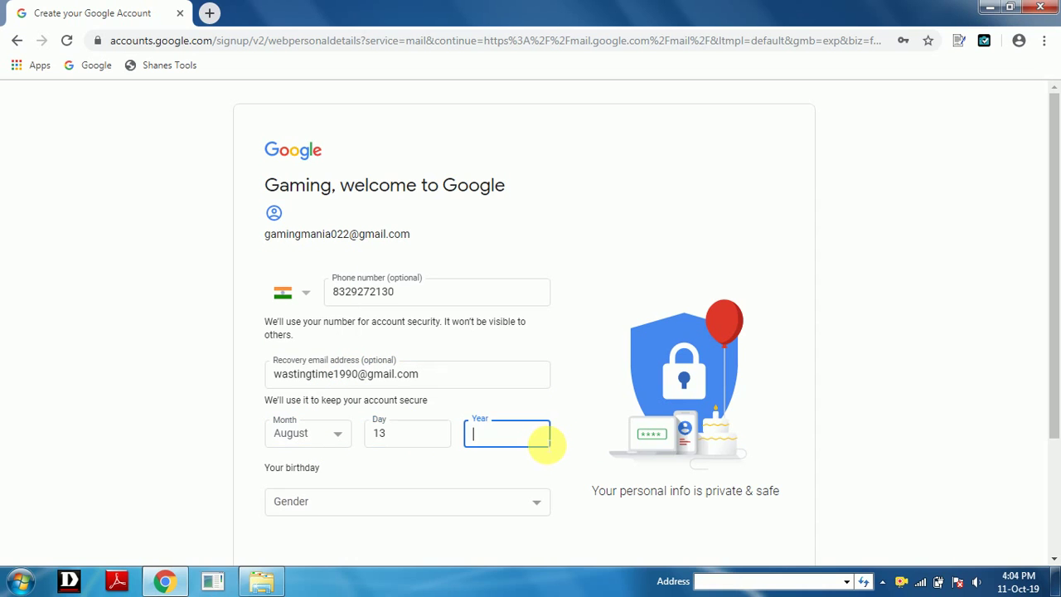
text(1990)
Step: Choose Male as the gender and submit the personal details
click(504, 503)
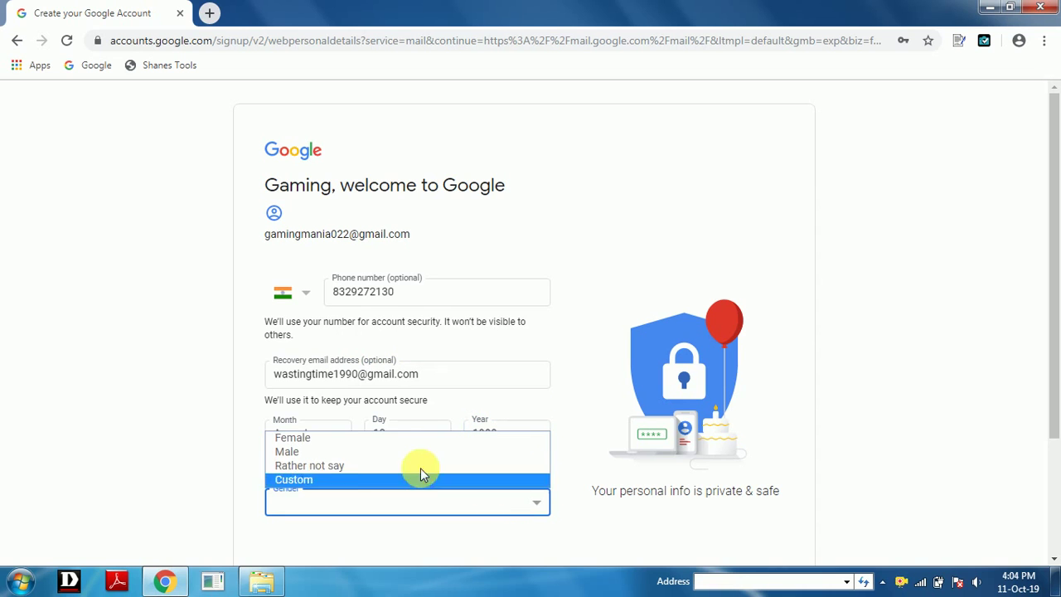
key(Down)
key(Return)
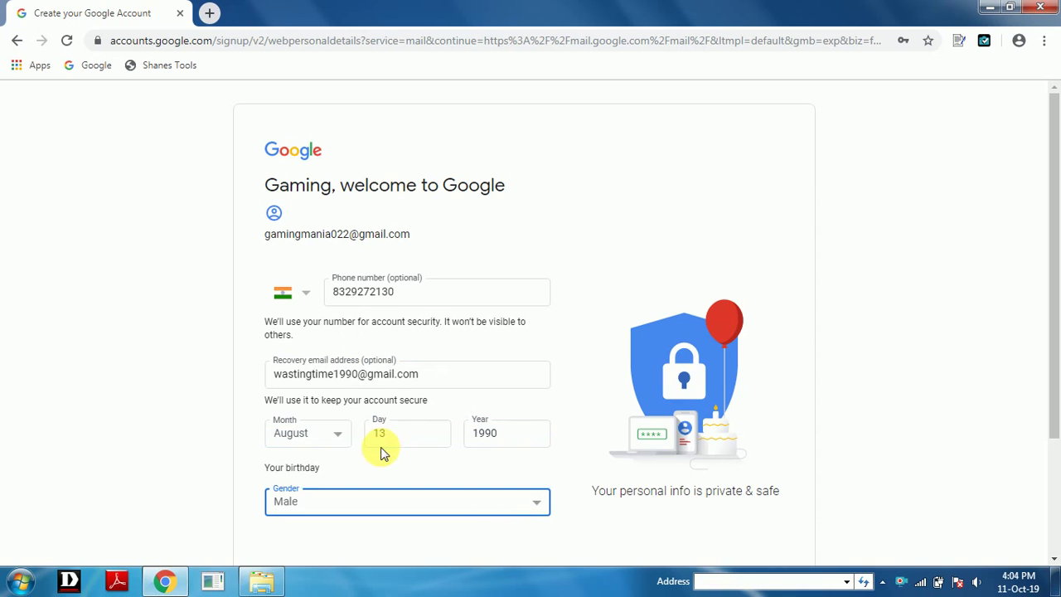
scroll(587, 300, down, 3)
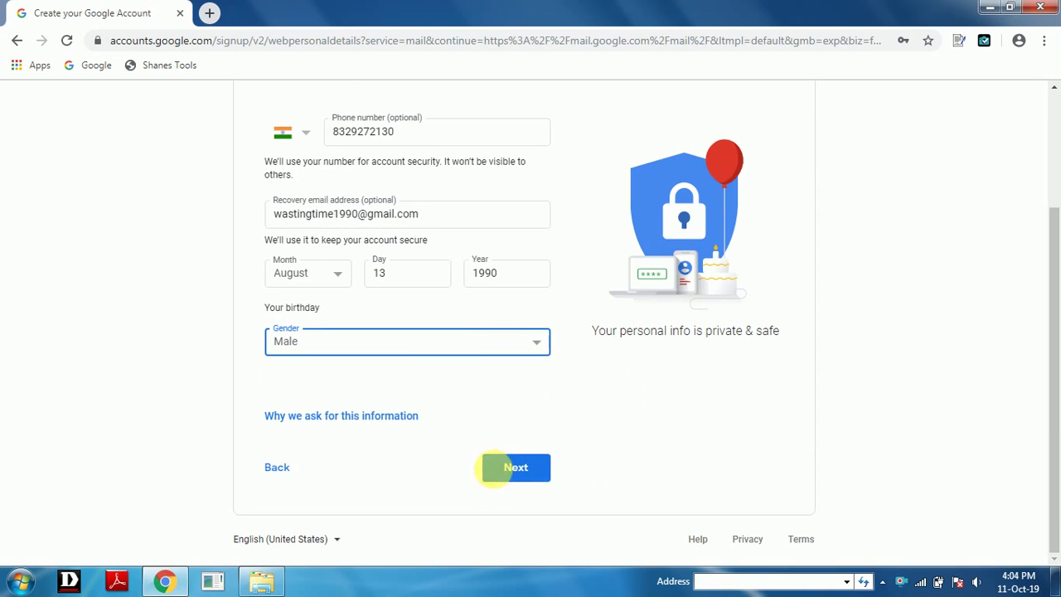
click(519, 465)
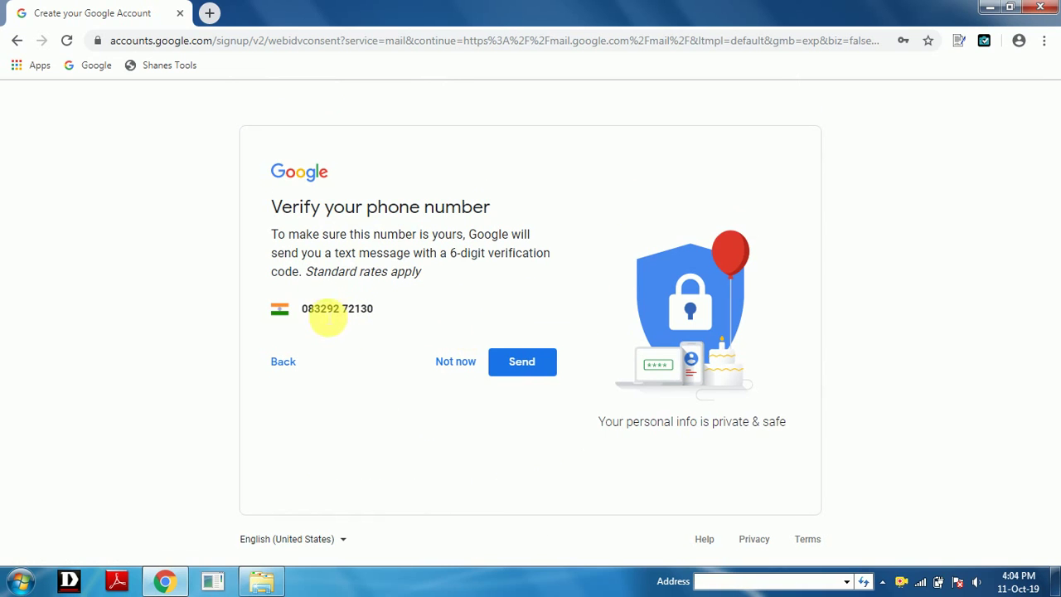
click(534, 366)
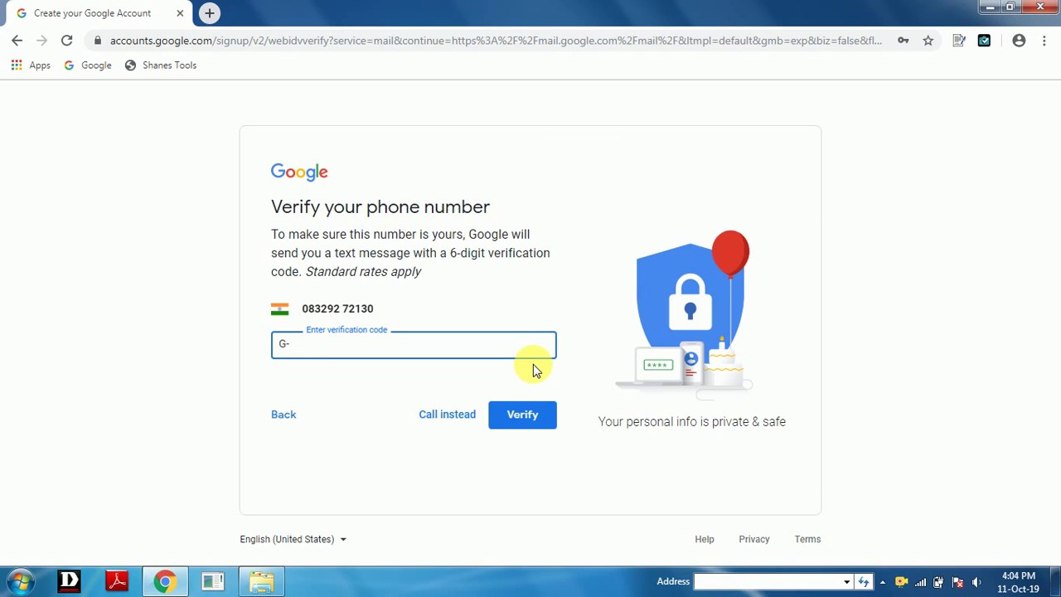
click(537, 411)
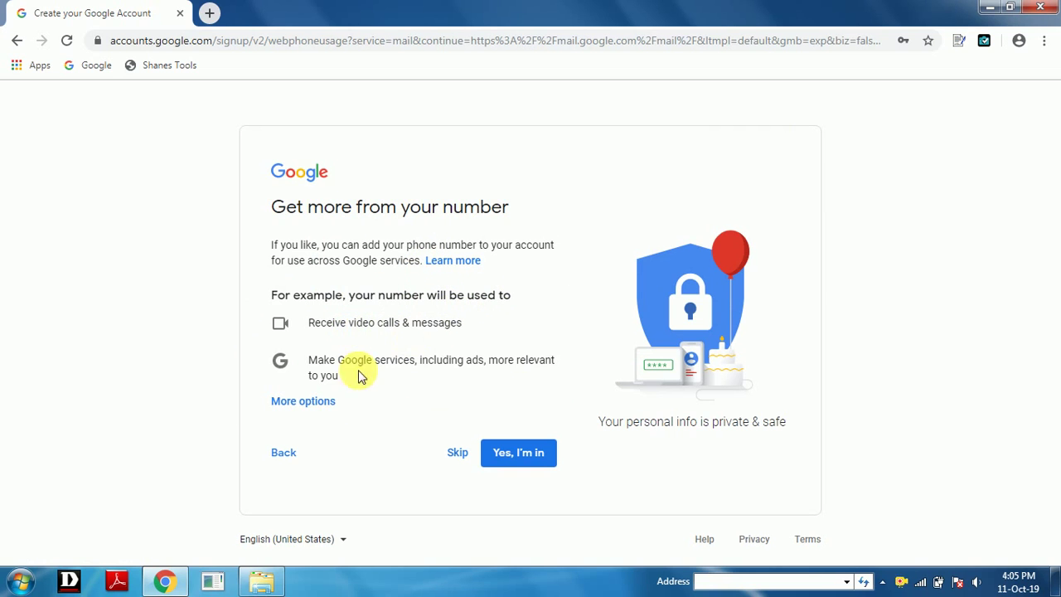
Step: Add the phone number to account services and agree to Google's Privacy and Terms
click(522, 452)
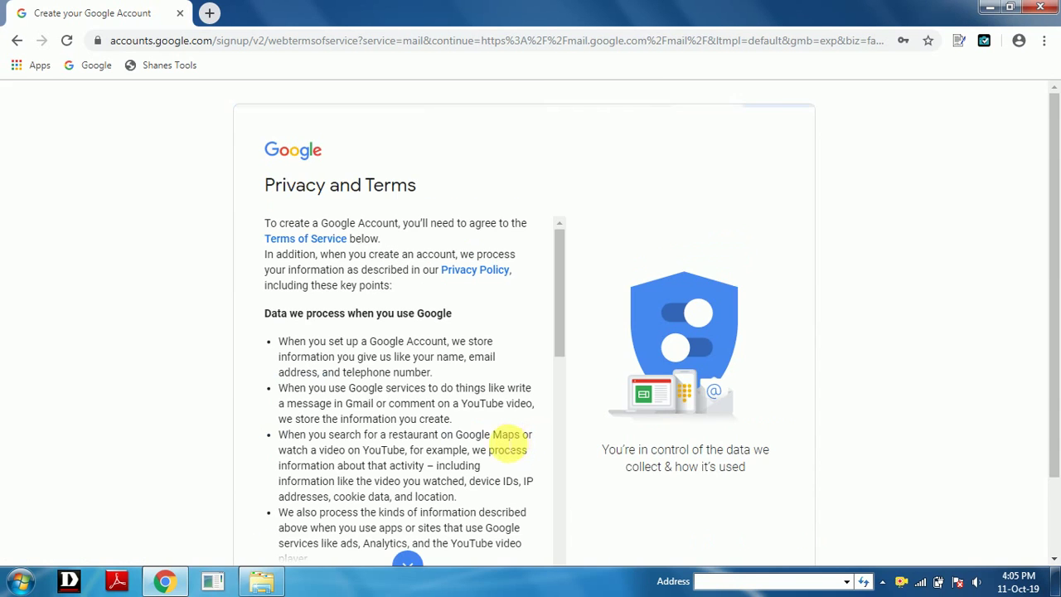
scroll(525, 390, down, 5)
scroll(530, 388, down, 5)
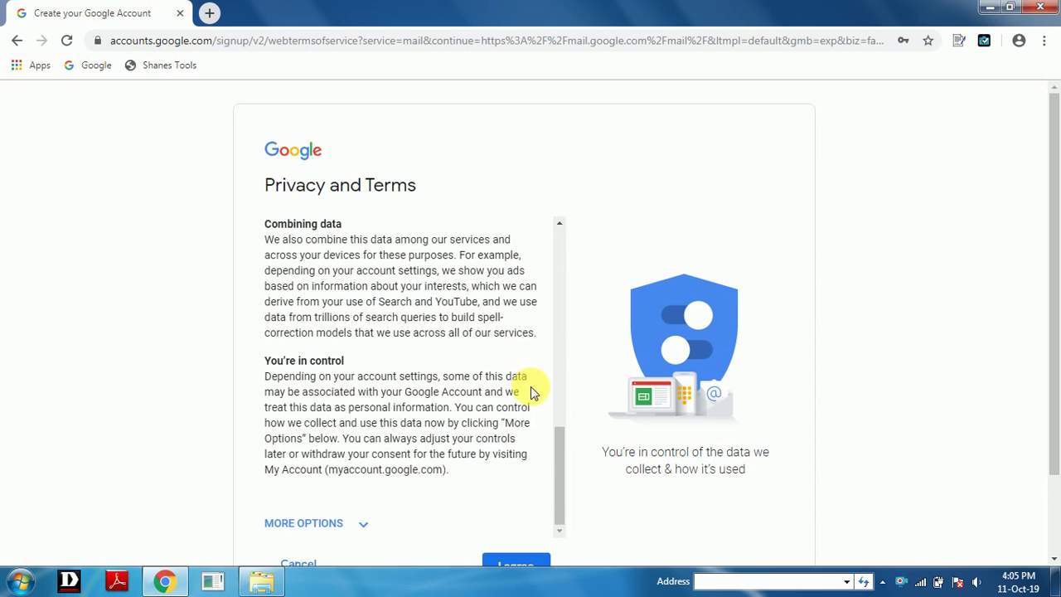
scroll(561, 538, down, 2)
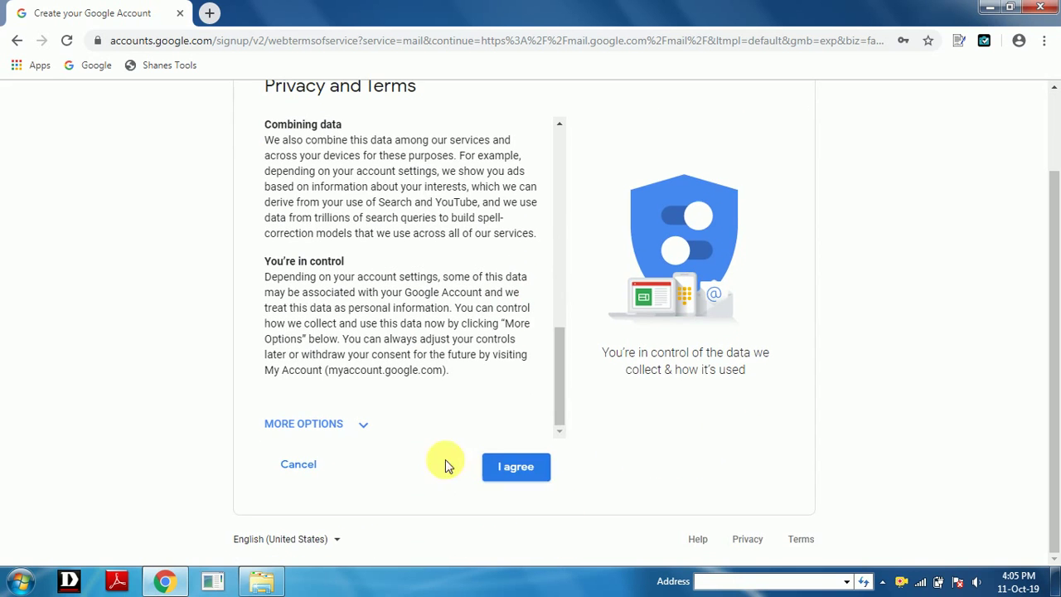
click(518, 466)
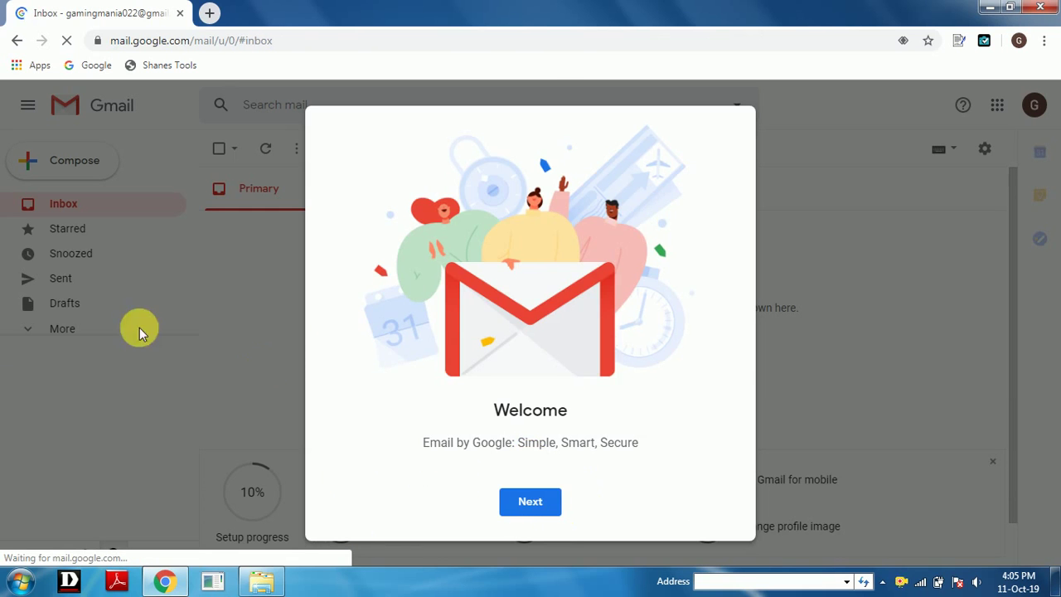
Step: Dismiss Gmail's welcome and view screens, then open Google Account from the avatar menu
click(530, 501)
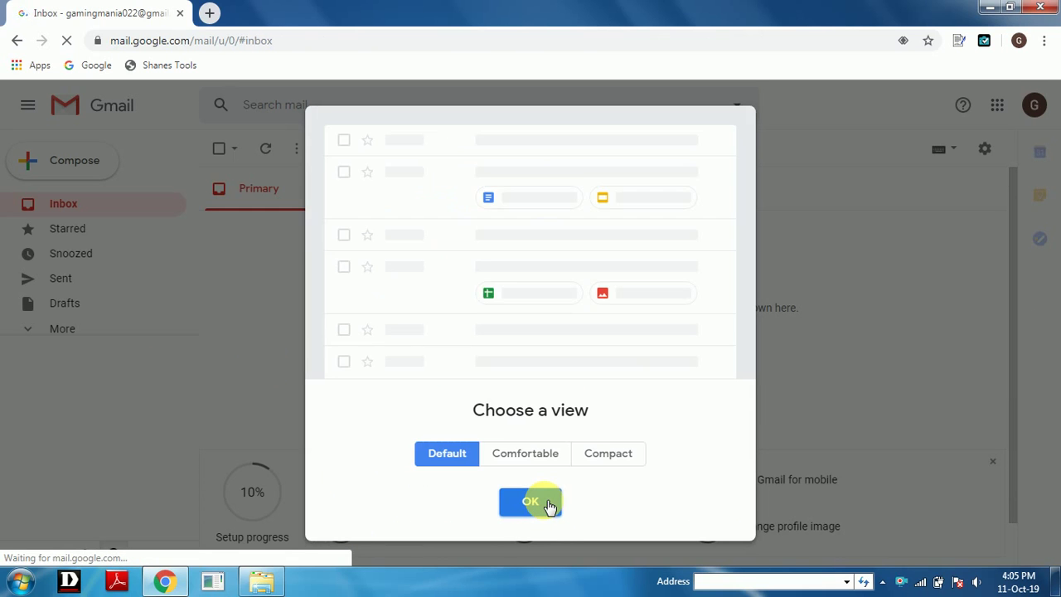
click(548, 503)
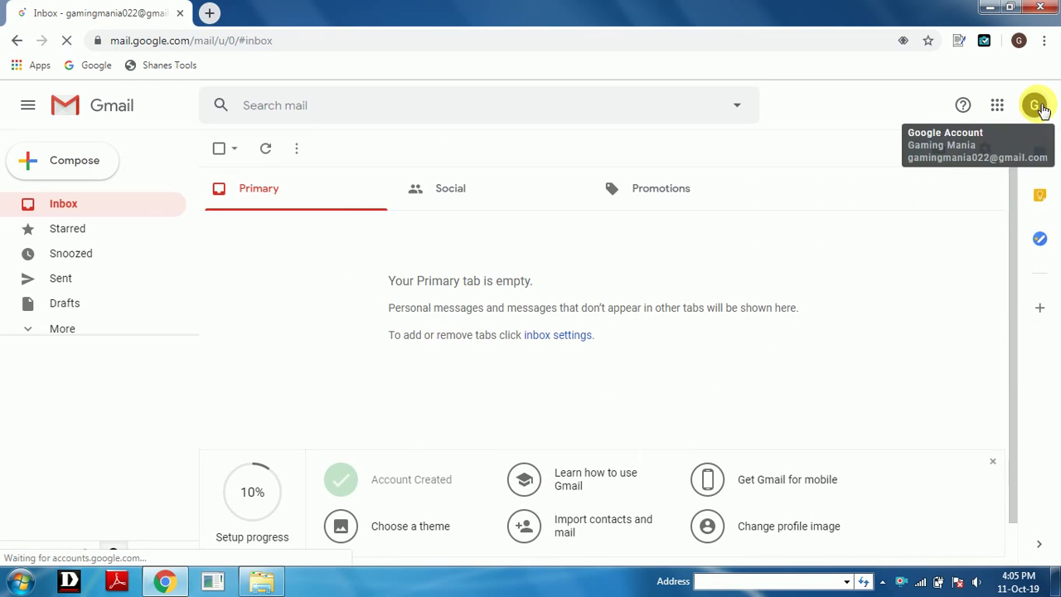
click(1040, 108)
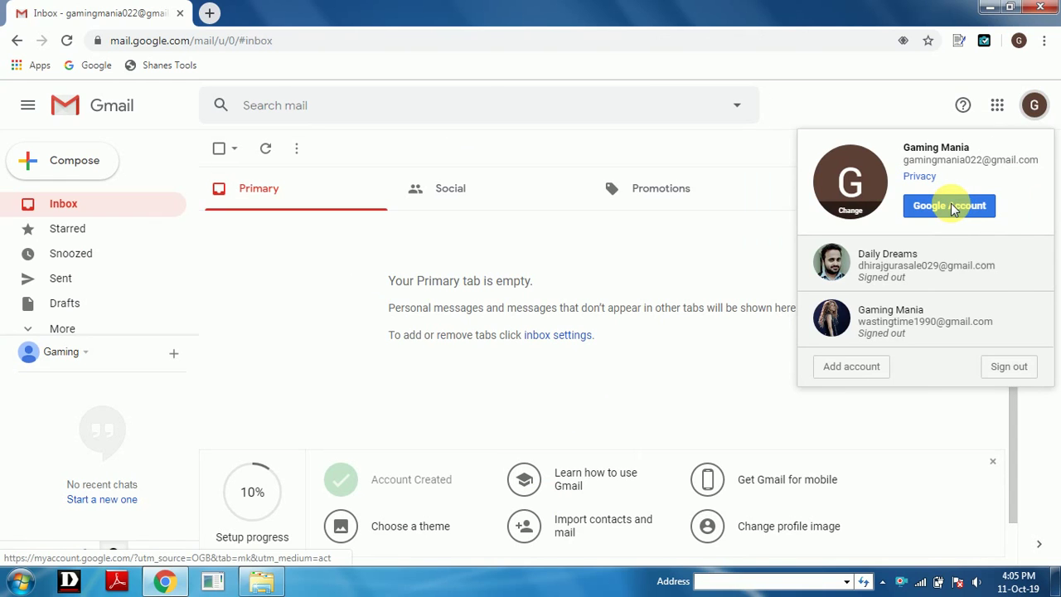
click(951, 206)
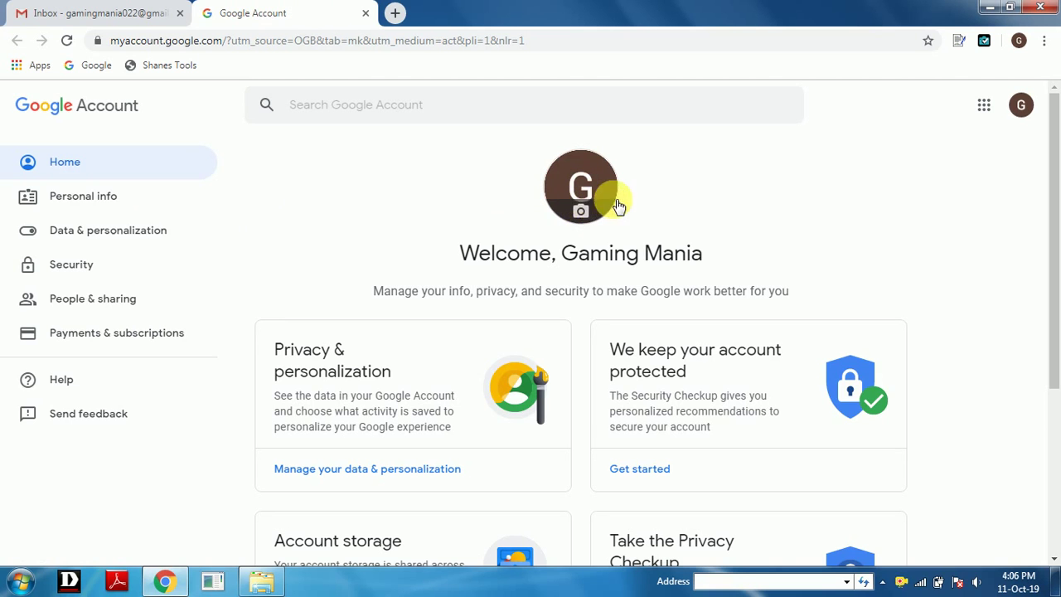
Step: Browse the Personal info and Data & personalization pages
click(97, 202)
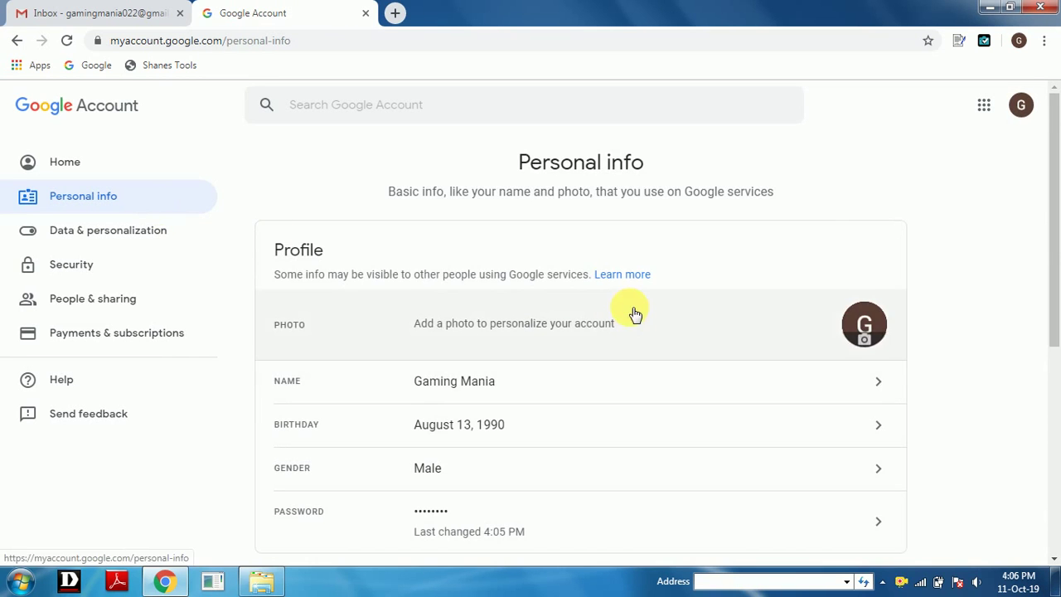
scroll(631, 308, down, 3)
scroll(629, 307, down, 1)
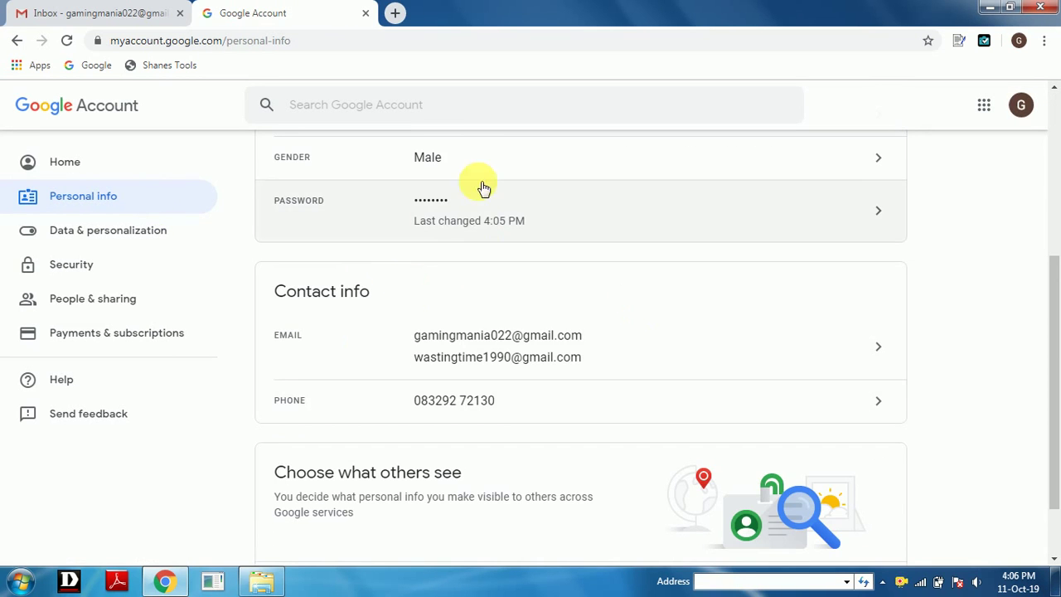
click(121, 233)
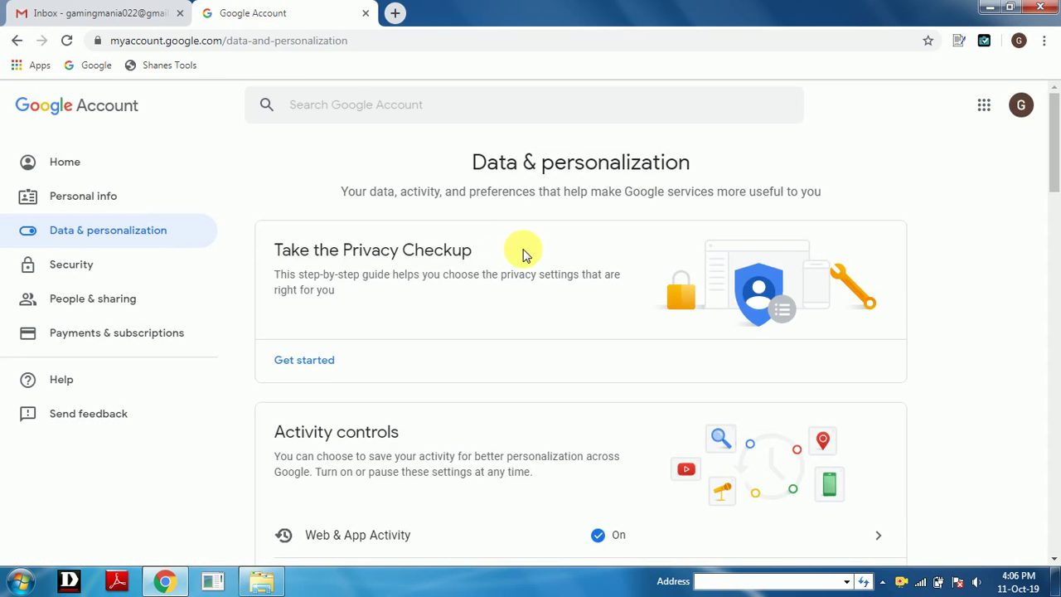
scroll(530, 252, down, 2)
scroll(532, 254, down, 1)
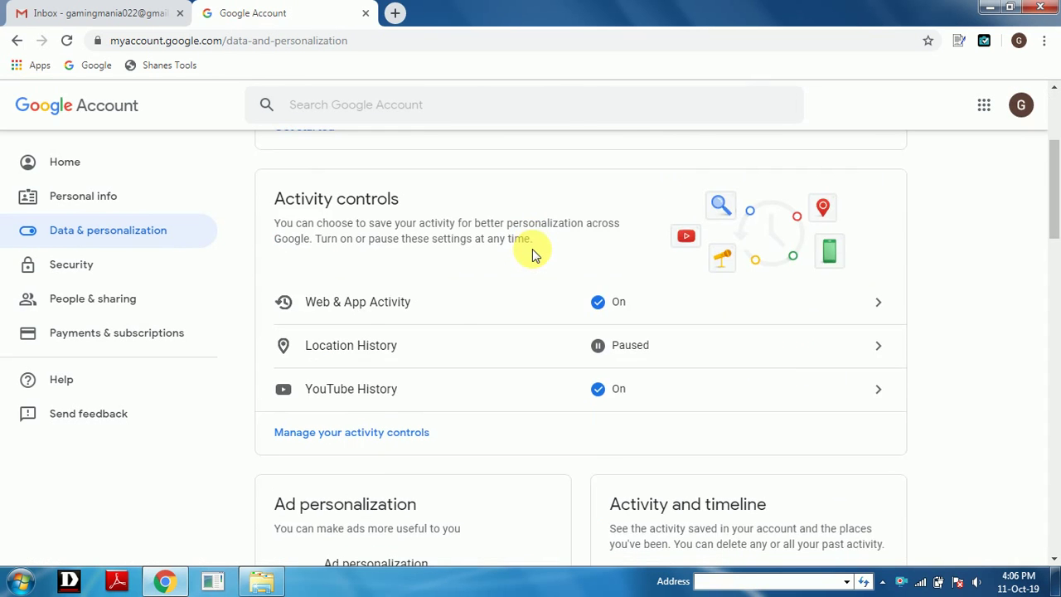
scroll(532, 253, up, 3)
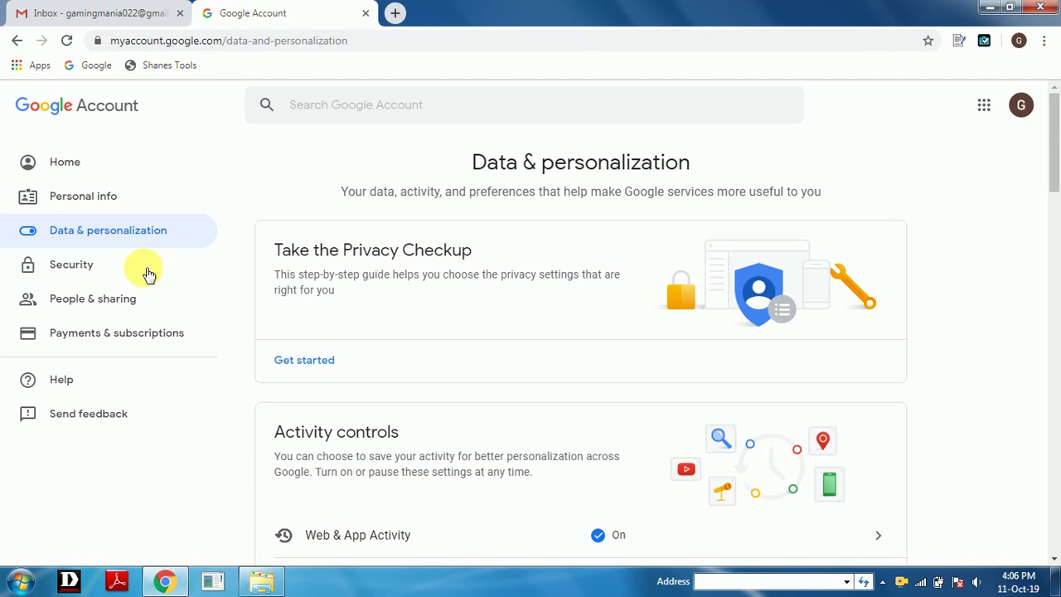
Step: Review the Security page, then go to Payments & subscriptions
click(176, 268)
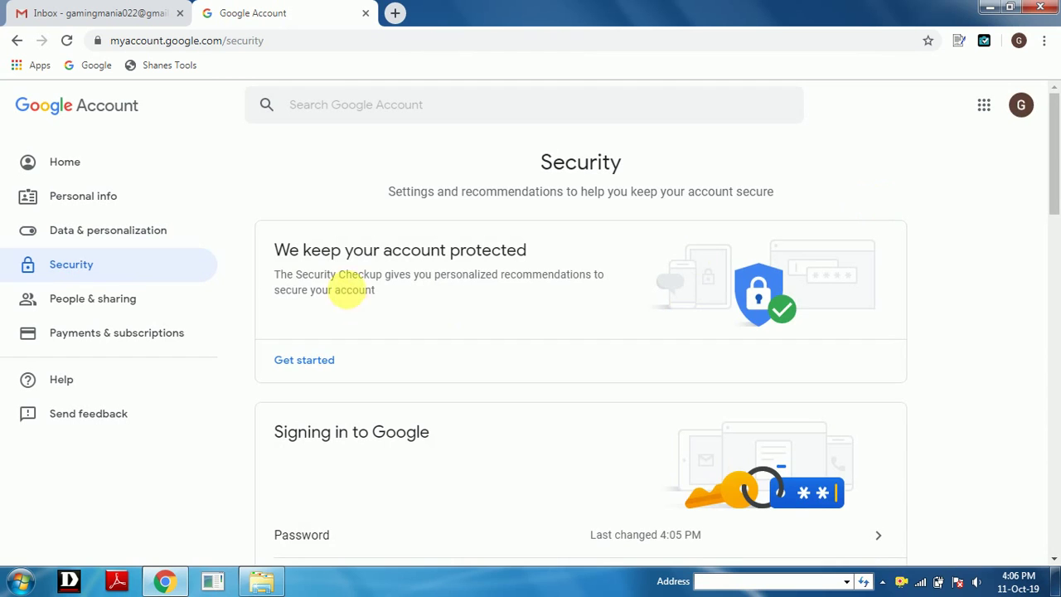
scroll(371, 259, down, 4)
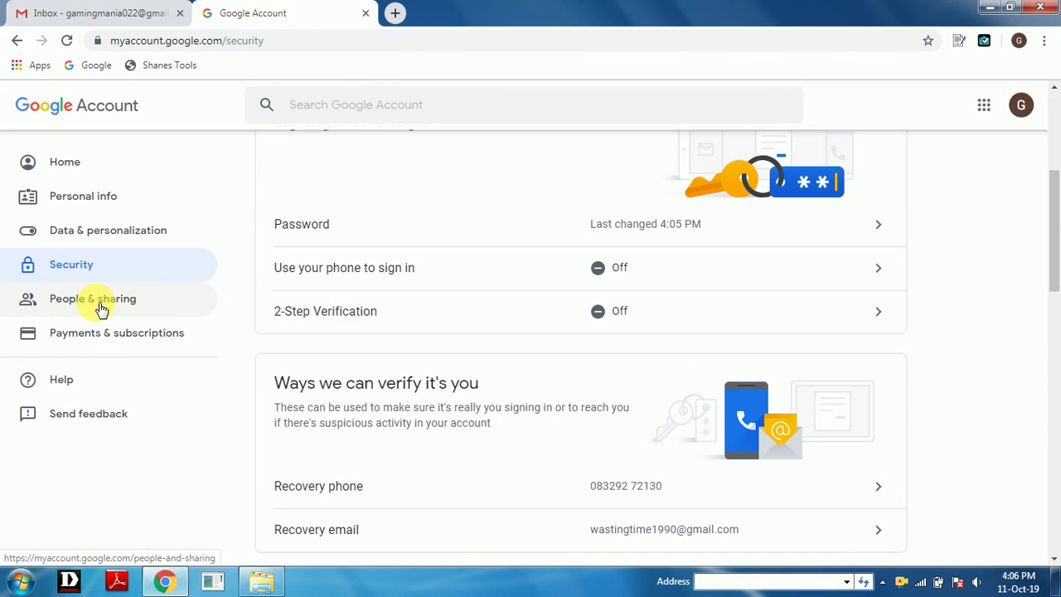
click(114, 335)
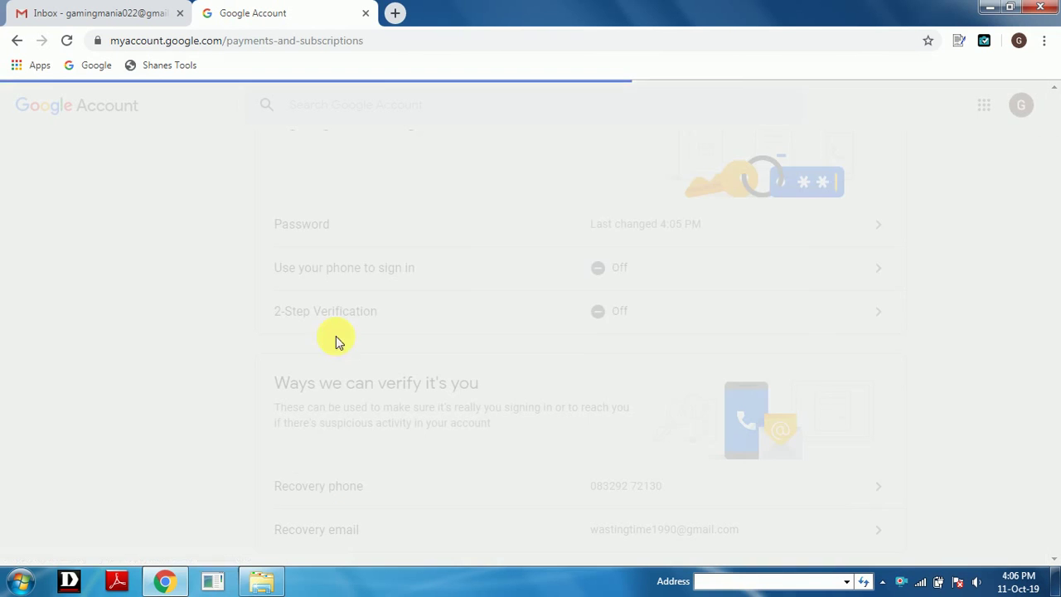